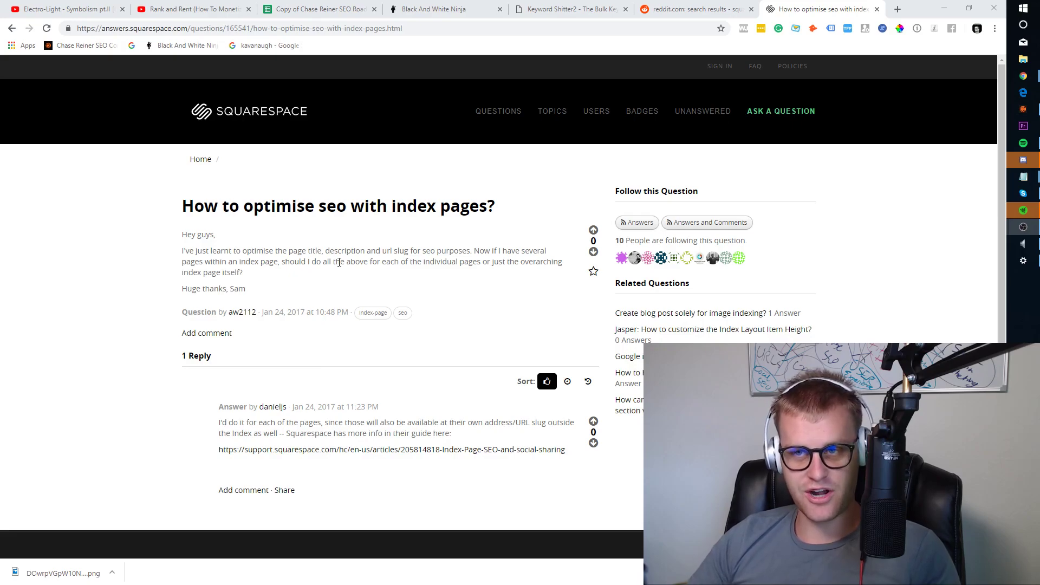
After reading the index-page SEO question, open a new Chrome tab on Google's start page
{"action": "left_click", "coordinate": [894, 8]}
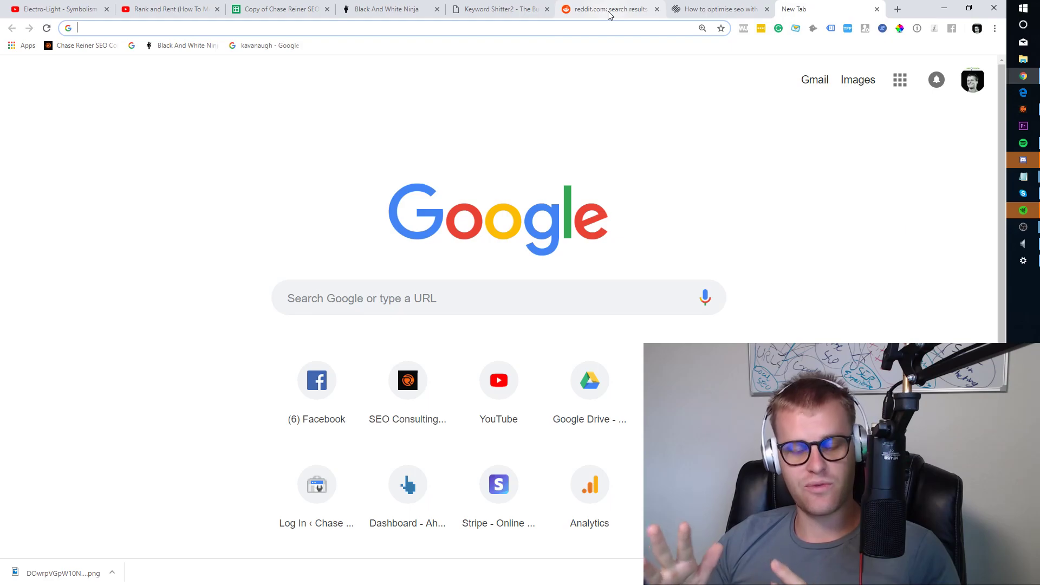
{"action": "type", "text": "no"}
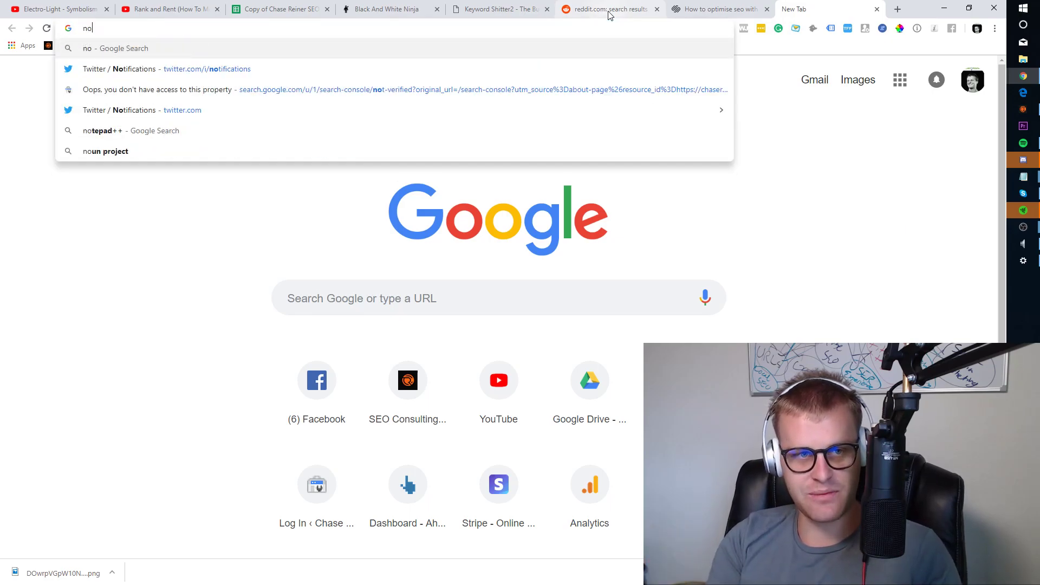
{"action": "type", "text": "index tag"}
Search Google for 'noindex tag html' and review Google's article on blocking indexing
{"action": "key", "text": "Return"}
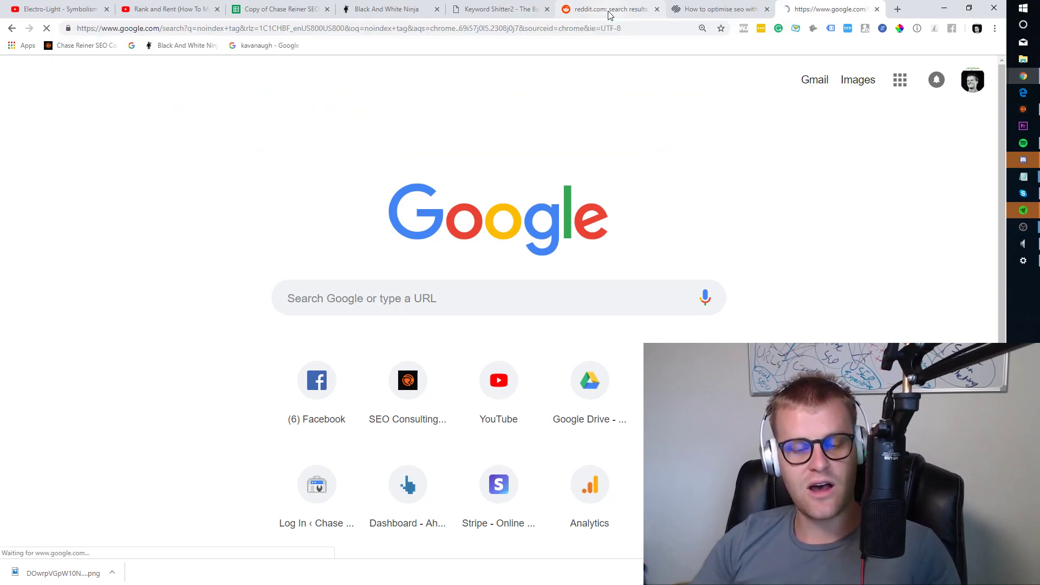
{"action": "left_click", "coordinate": [256, 89]}
{"action": "type", "text": "html"}
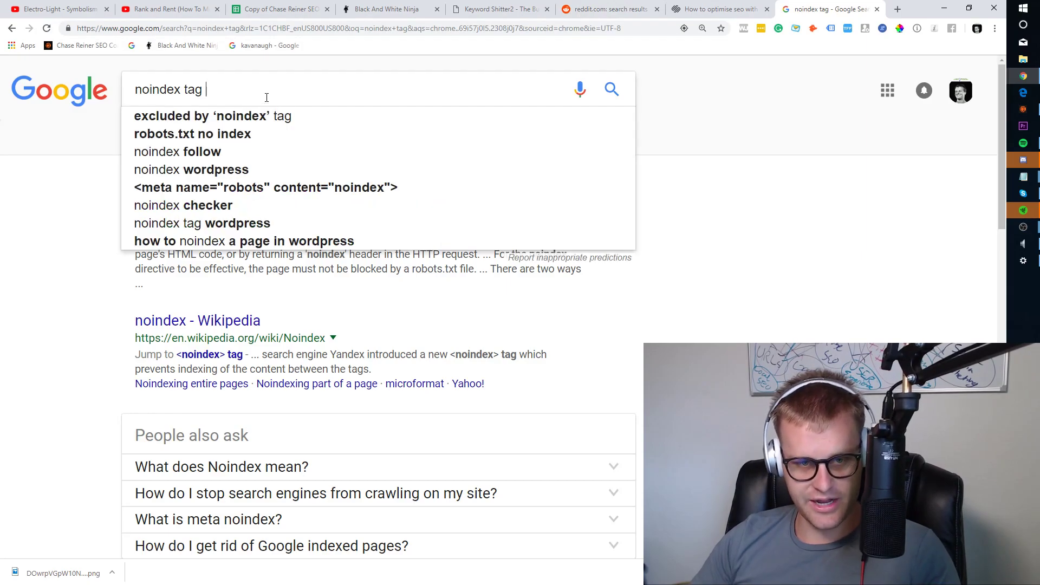
{"action": "key", "text": "Return"}
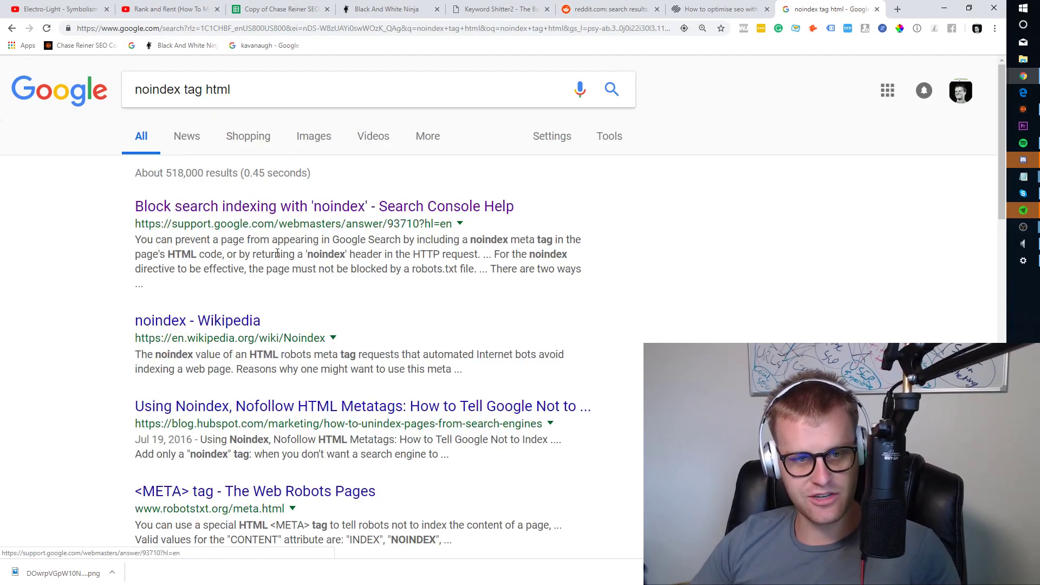
{"action": "left_click", "coordinate": [301, 207]}
{"action": "scroll", "coordinate": [407, 245], "scroll_direction": "down", "scroll_amount": 5}
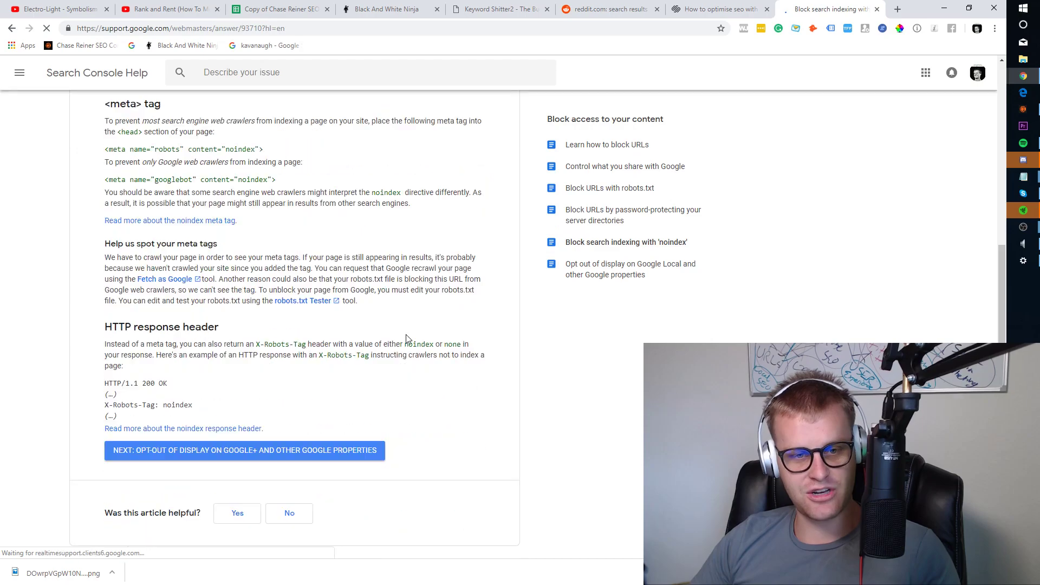
{"action": "scroll", "coordinate": [342, 325], "scroll_direction": "down", "scroll_amount": 3}
{"action": "scroll", "coordinate": [250, 358], "scroll_direction": "up", "scroll_amount": 4}
{"action": "scroll", "coordinate": [243, 284], "scroll_direction": "up", "scroll_amount": 4}
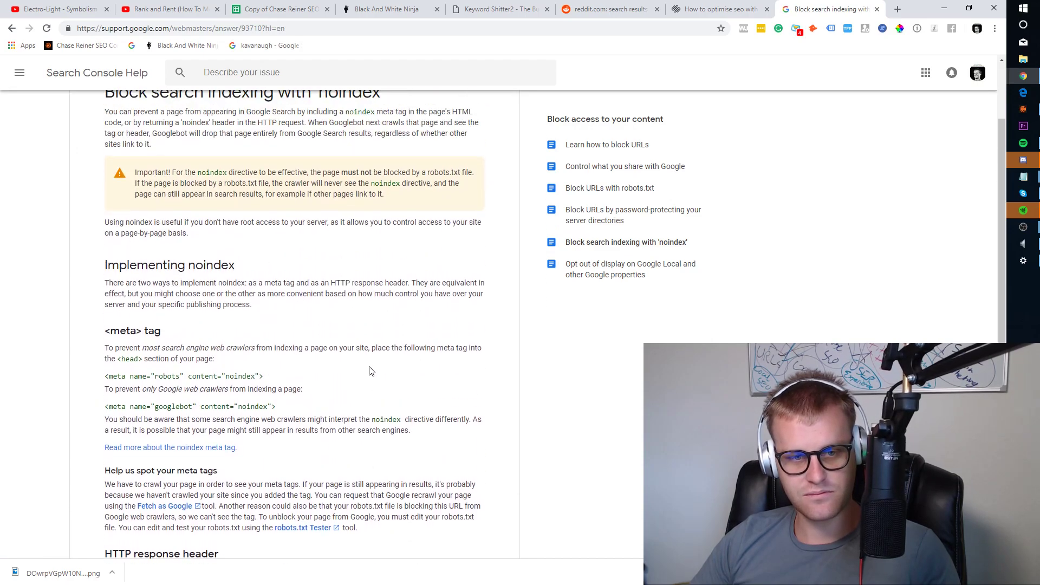
{"action": "scroll", "coordinate": [211, 204], "scroll_direction": "up", "scroll_amount": 2}
{"action": "left_click", "coordinate": [11, 27]}
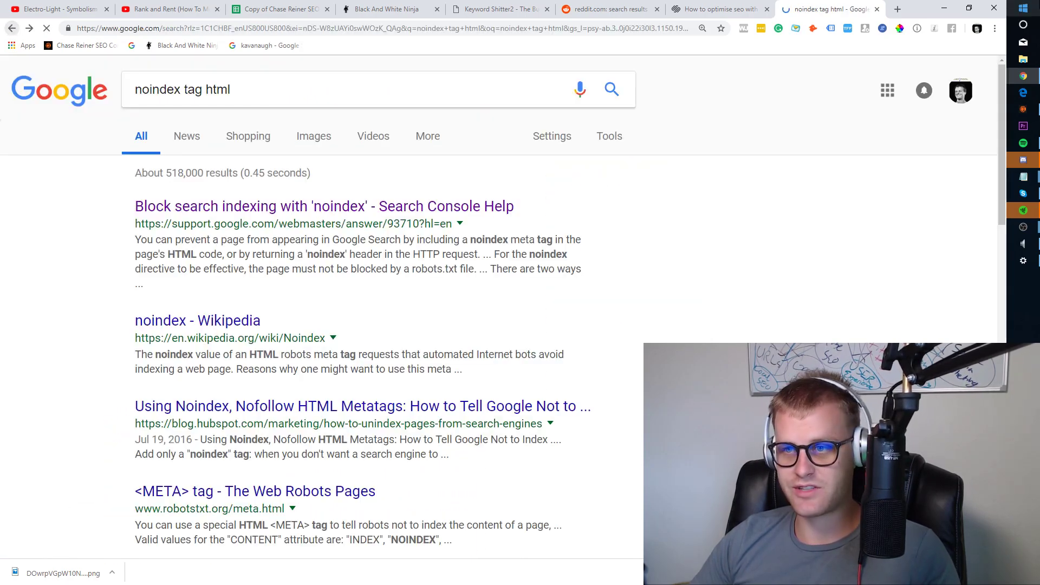
Load Squarespace in a new tab, then select the Web Robots Pages NOINDEX, NOFOLLOW meta tag
{"action": "left_click", "coordinate": [898, 9]}
{"action": "type", "text": "squarespace.com"}
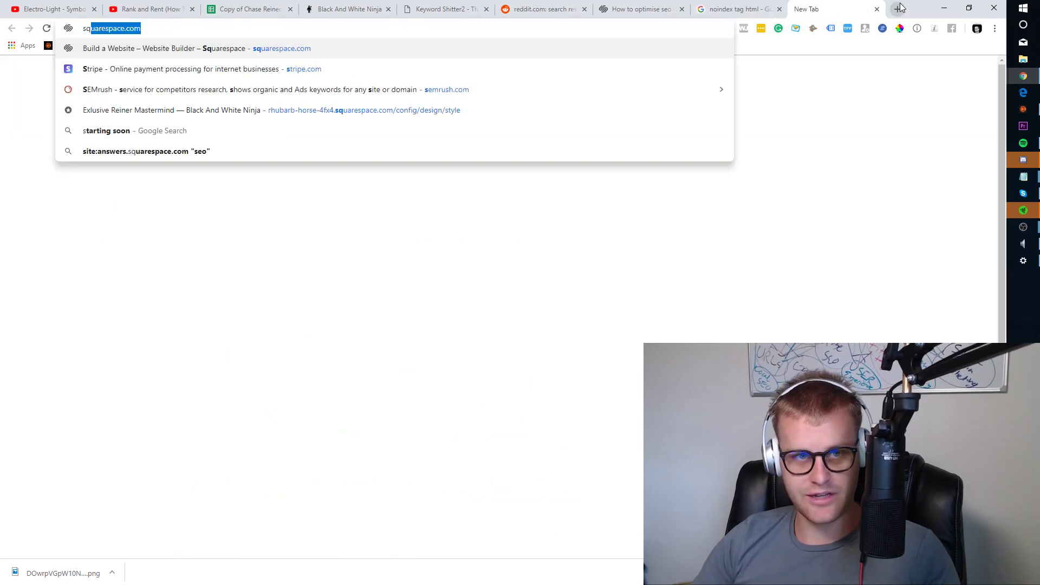
{"action": "key", "text": "Return"}
{"action": "left_click", "coordinate": [736, 9]}
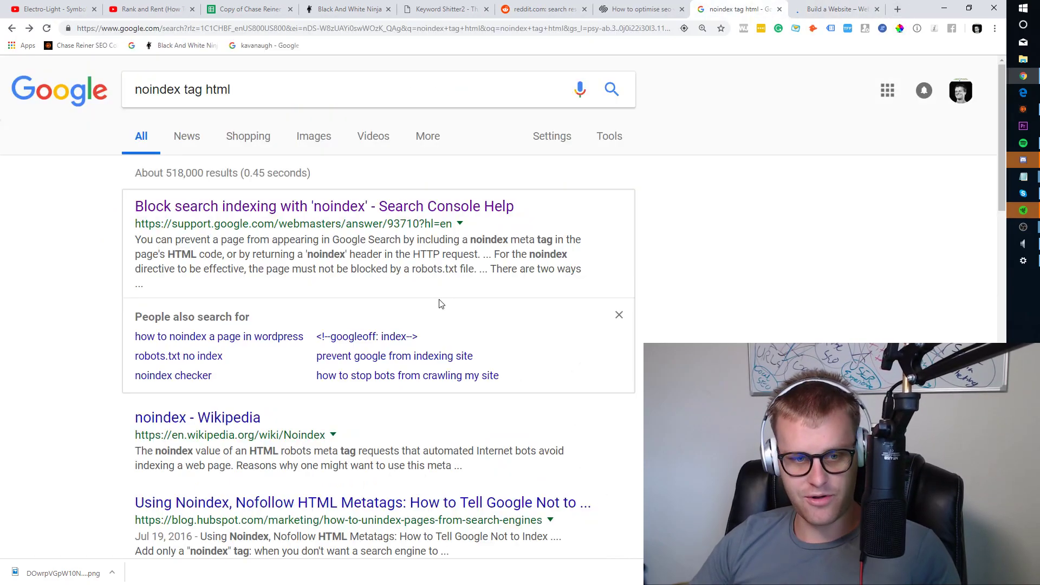
{"action": "scroll", "coordinate": [344, 354], "scroll_direction": "down", "scroll_amount": 4}
{"action": "left_click", "coordinate": [277, 373]}
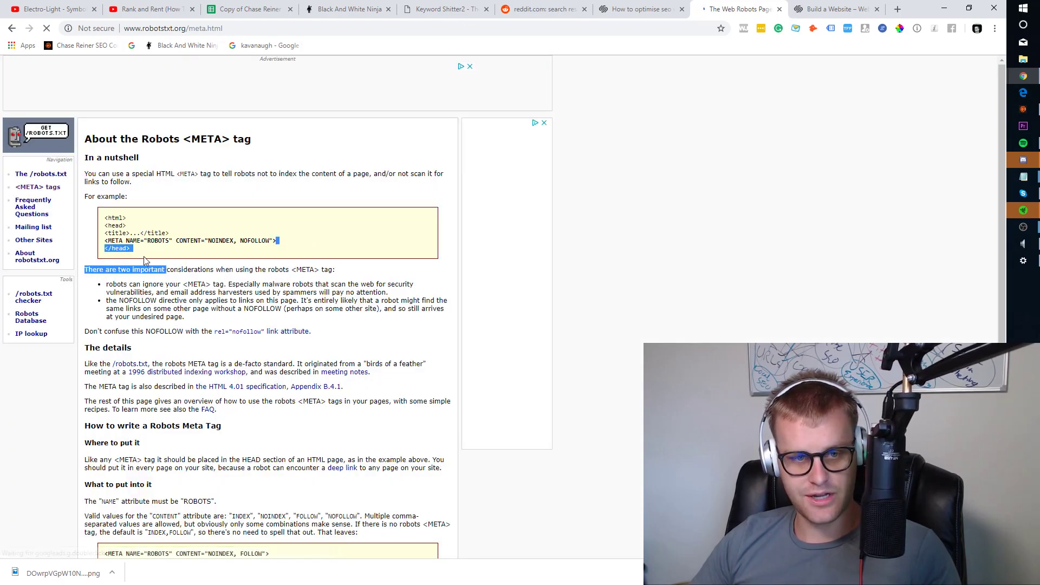
{"action": "left_click_drag", "start_coordinate": [277, 241], "coordinate": [104, 241]}
{"action": "key", "text": "ctrl+c"}
Open The Mastermind page settings in the Black And White Ninja site's Pages list
{"action": "left_click", "coordinate": [819, 9]}
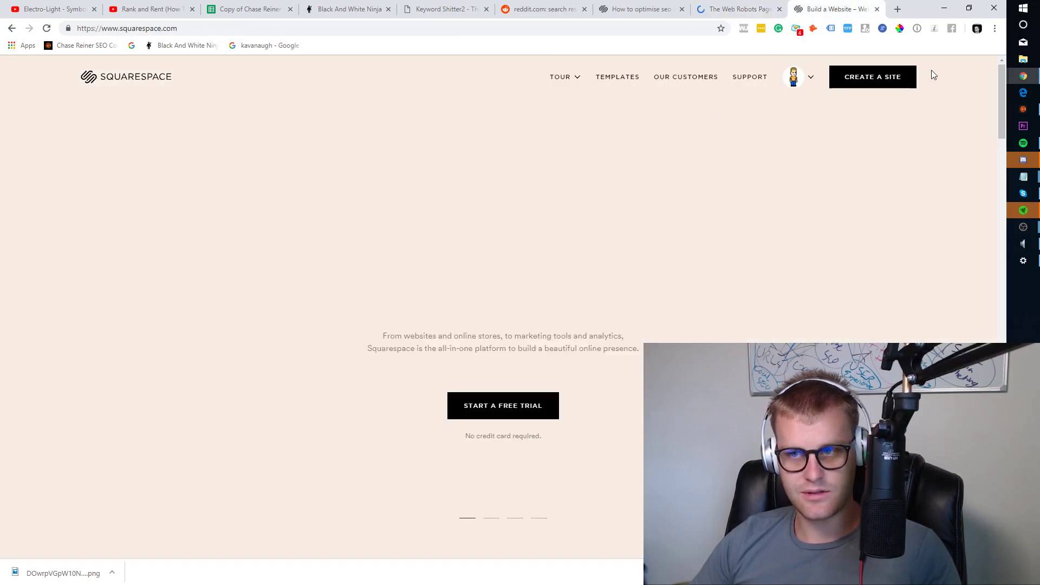
{"action": "left_click", "coordinate": [800, 76]}
{"action": "left_click", "coordinate": [772, 143]}
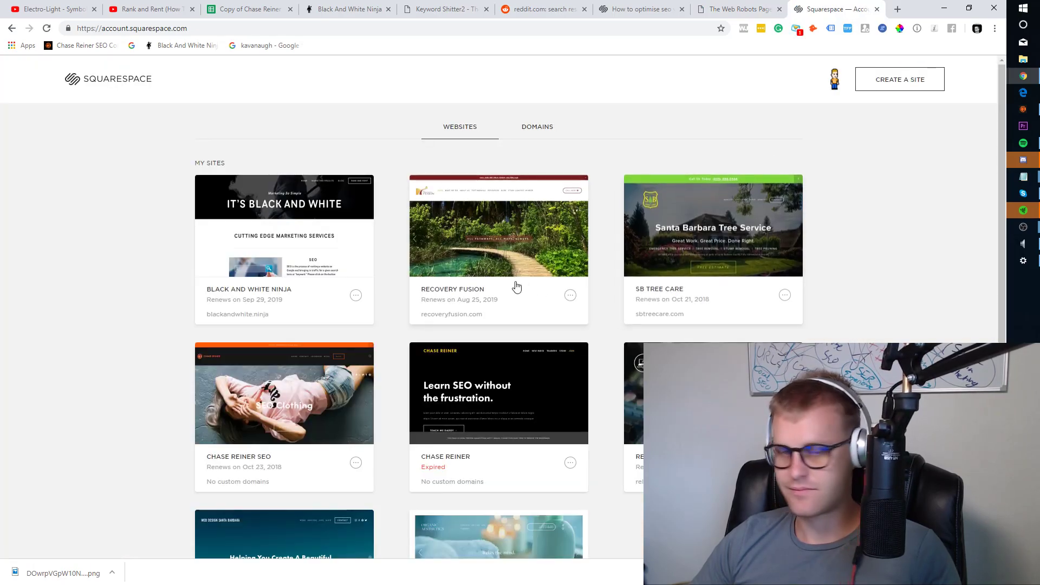
{"action": "left_click", "coordinate": [284, 228]}
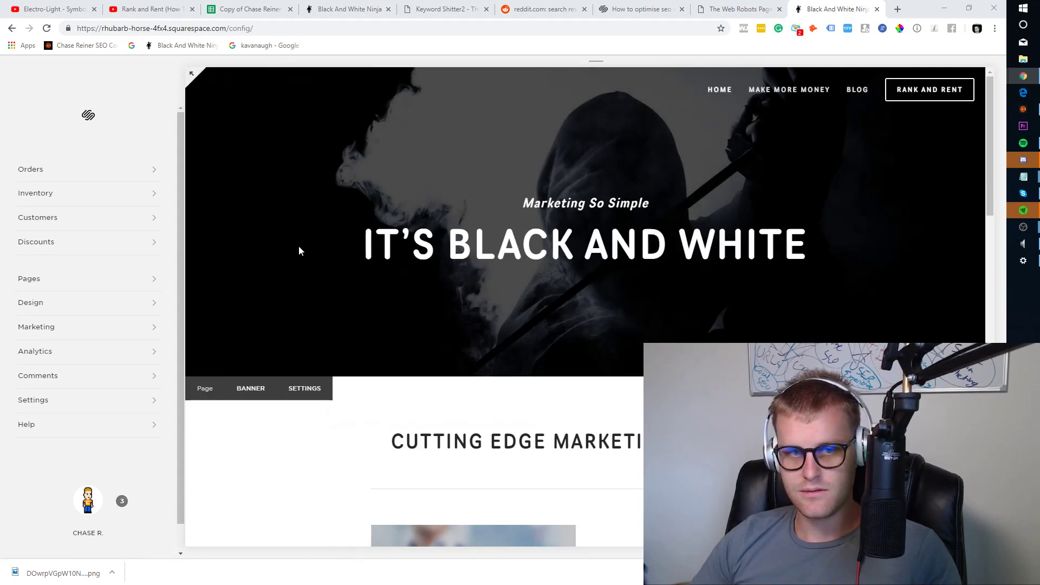
{"action": "left_click", "coordinate": [63, 282]}
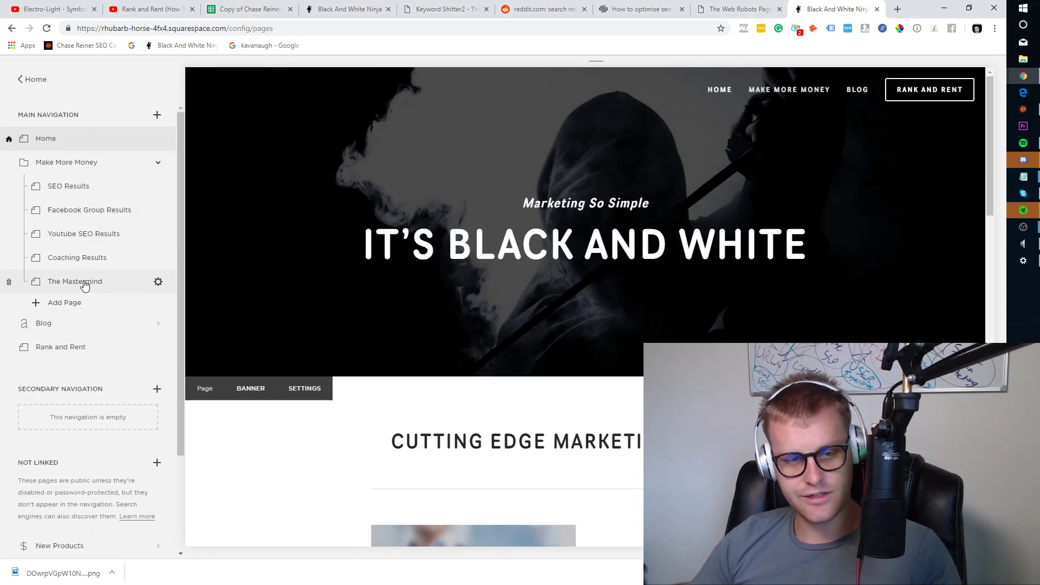
{"action": "left_click", "coordinate": [130, 288]}
{"action": "left_click", "coordinate": [158, 281]}
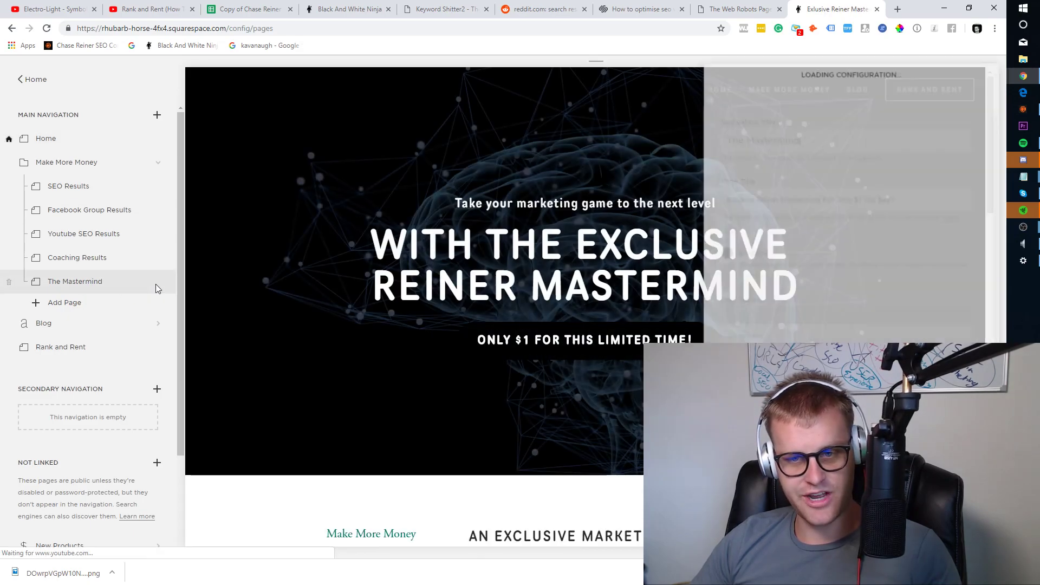
Paste the noindex meta tag into Advanced header code injection, then delete it
{"action": "left_click", "coordinate": [934, 94]}
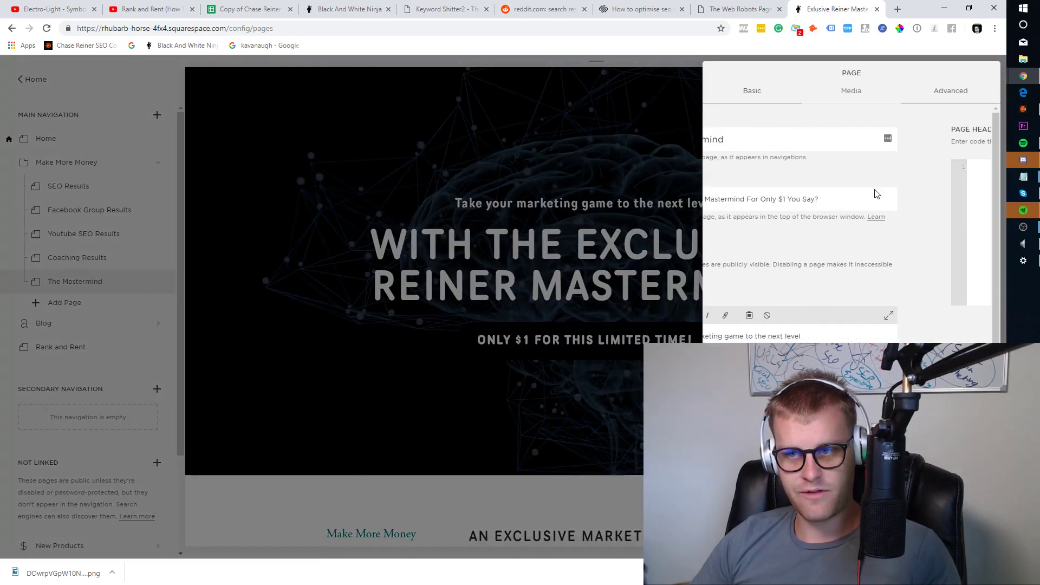
{"action": "key", "text": "ctrl+v"}
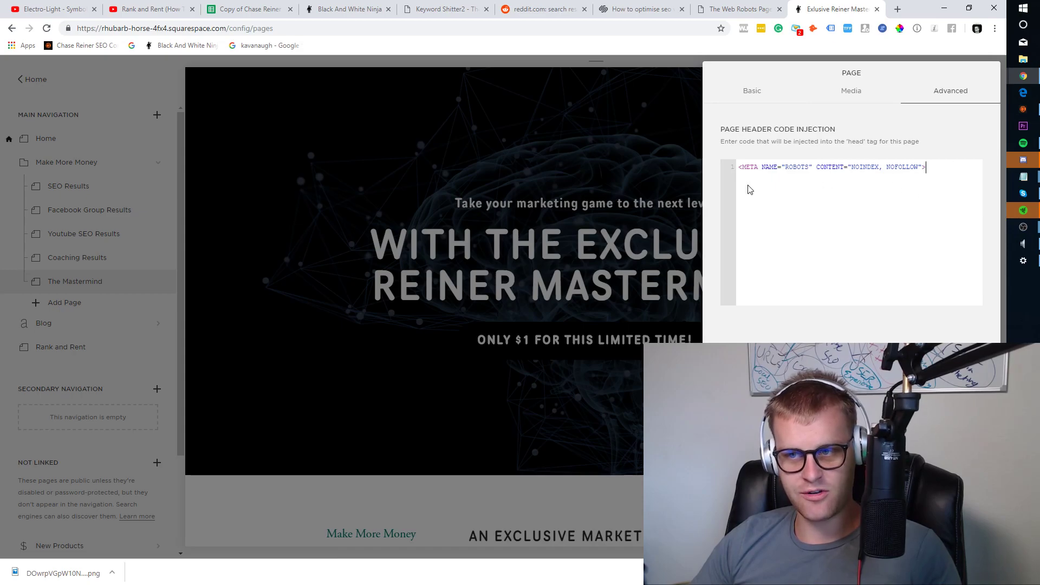
{"action": "key", "text": "ctrl+a"}
{"action": "key", "text": "BackSpace"}
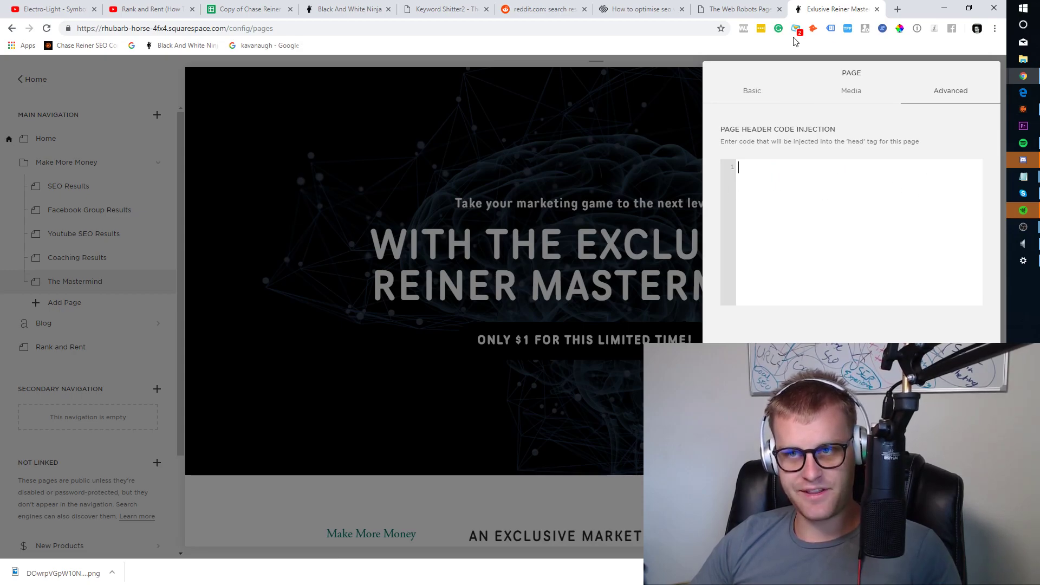
{"action": "left_click", "coordinate": [733, 8]}
{"action": "left_click", "coordinate": [837, 9]}
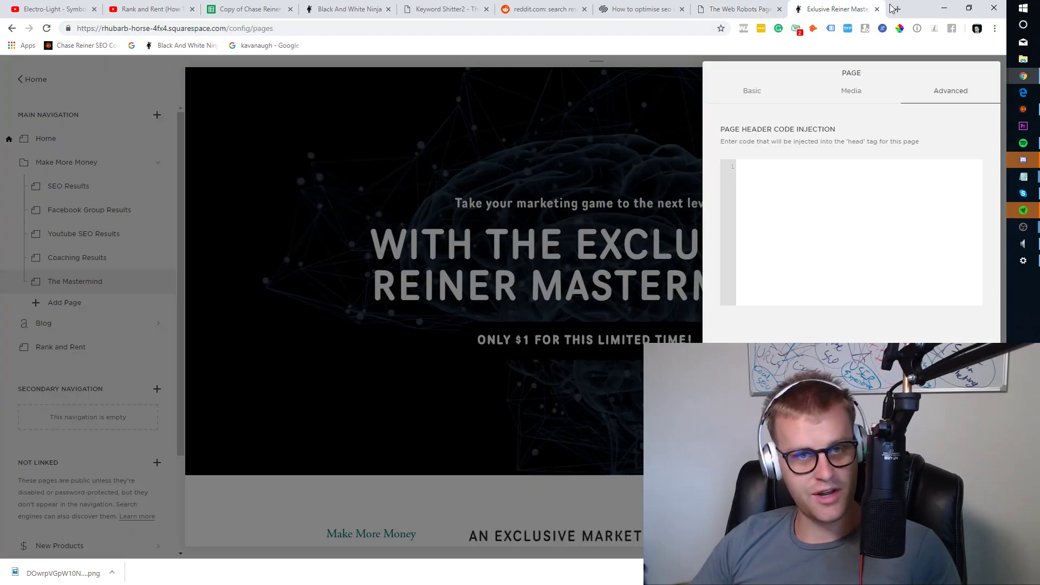
Open chasereiner.com in a new tab and view its page source
{"action": "left_click", "coordinate": [894, 10]}
{"action": "type", "text": "chasereiner.com"}
{"action": "key", "text": "Return"}
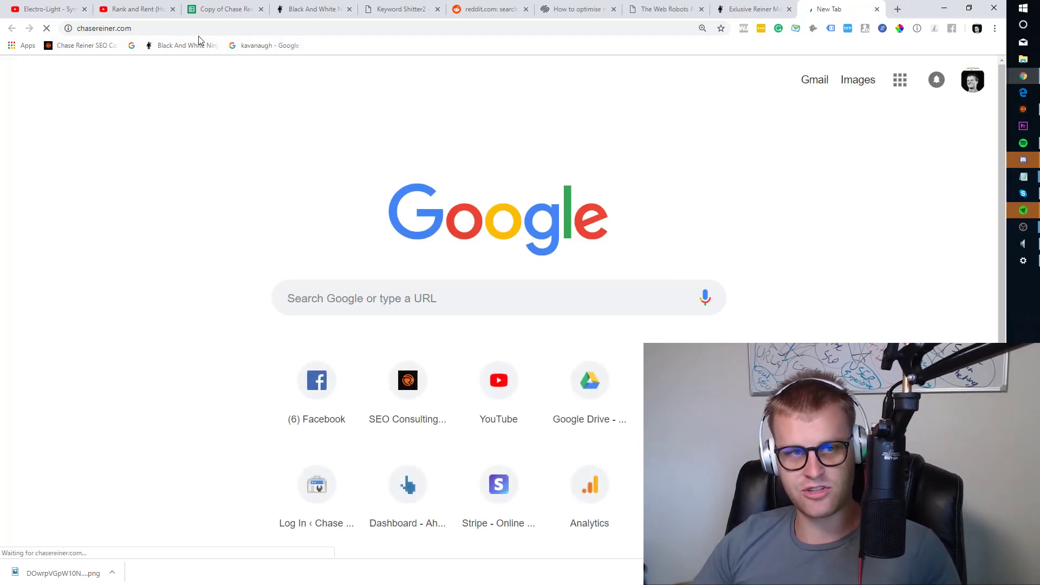
{"action": "right_click", "coordinate": [297, 156]}
{"action": "right_click", "coordinate": [239, 211]}
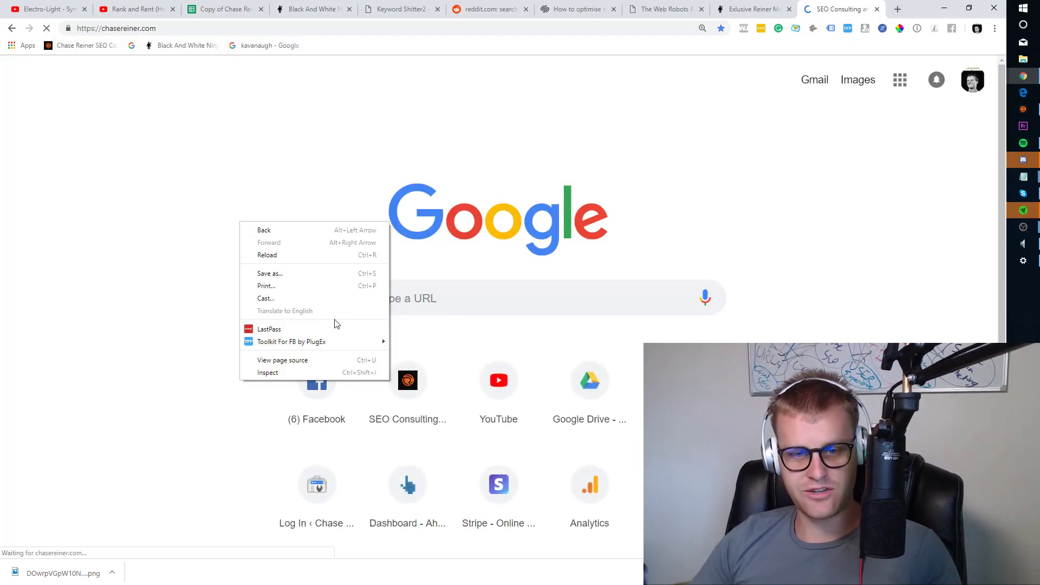
{"action": "right_click", "coordinate": [163, 237]}
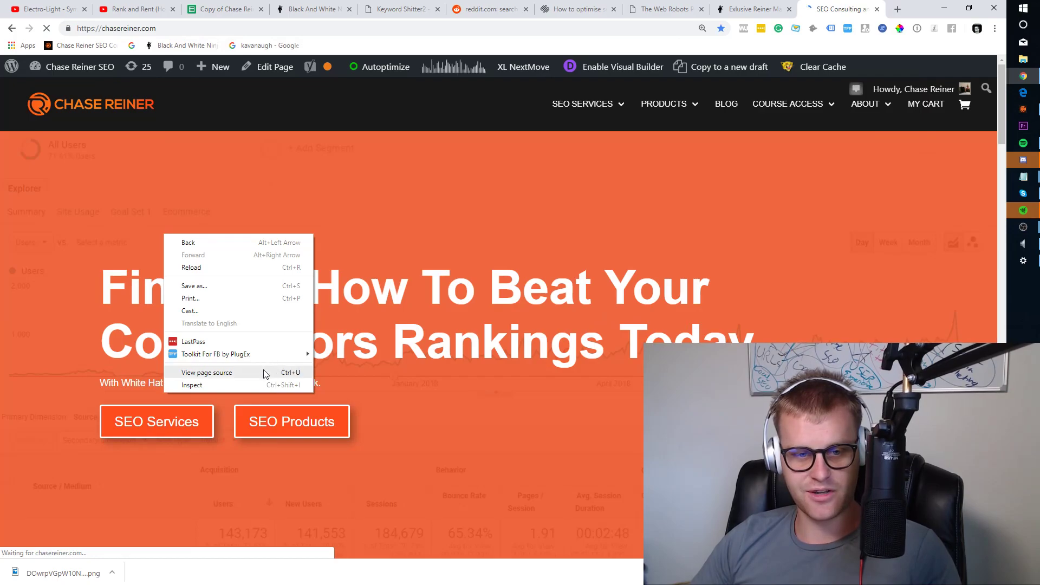
{"action": "left_click", "coordinate": [268, 373]}
Find and copy the rel canonical link tag from the chasereiner.com source
{"action": "key", "text": "ctrl+f"}
{"action": "type", "text": "canonic"}
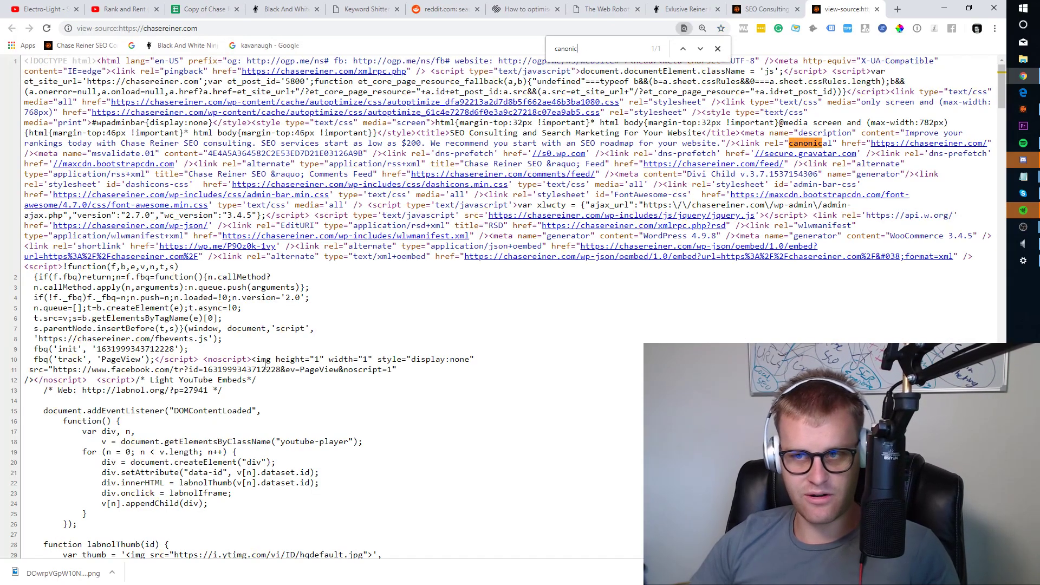
{"action": "left_click_drag", "start_coordinate": [734, 144], "coordinate": [30, 154]}
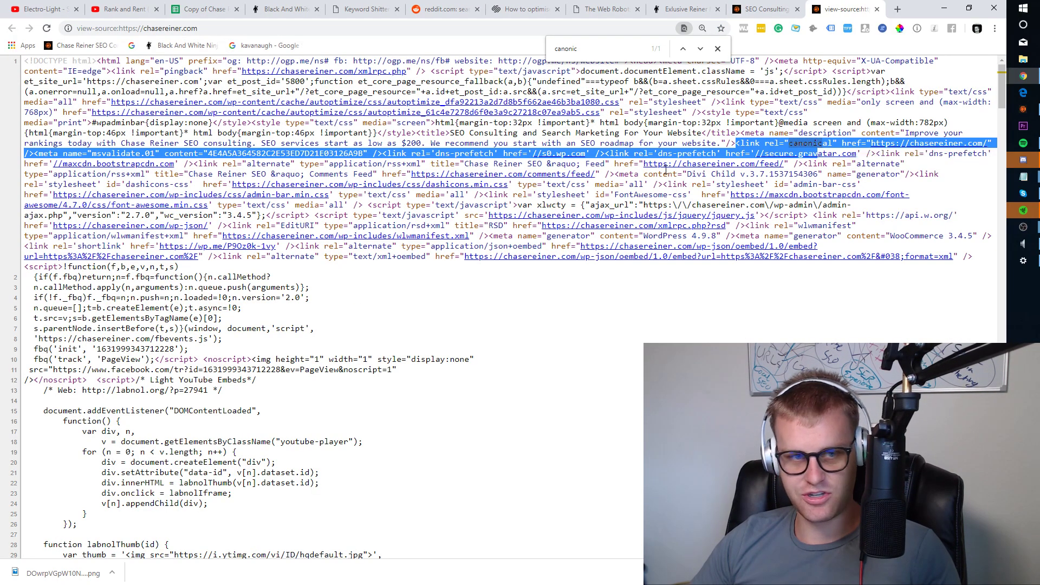
{"action": "key", "text": "ctrl+c"}
{"action": "left_click", "coordinate": [765, 9]}
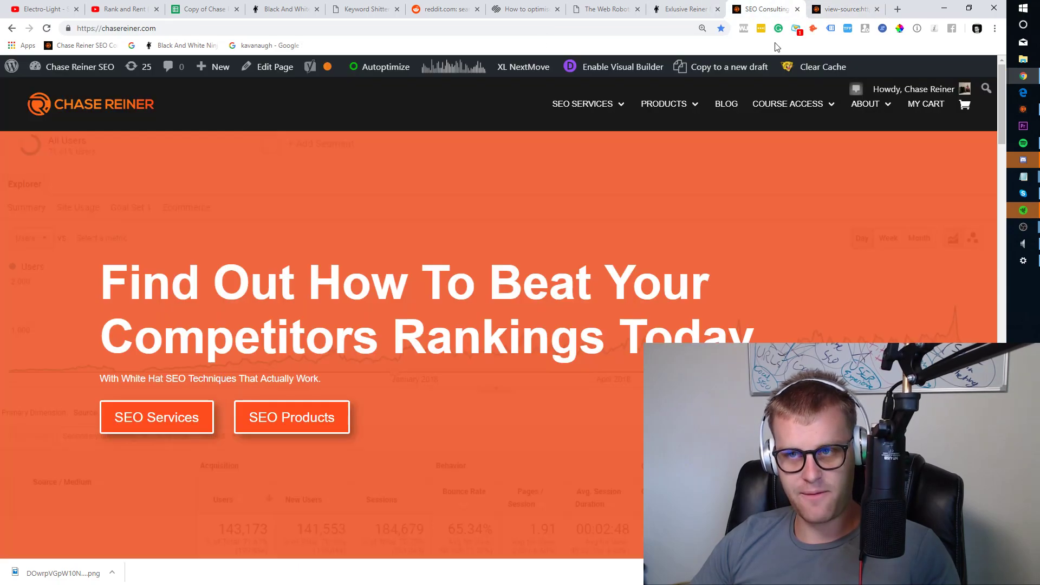
Paste the chasereiner.com canonical link into The Mastermind header code, inspect its domain, then clear it
{"action": "left_click", "coordinate": [685, 9]}
{"action": "left_click", "coordinate": [838, 182]}
{"action": "key", "text": "ctrl+v"}
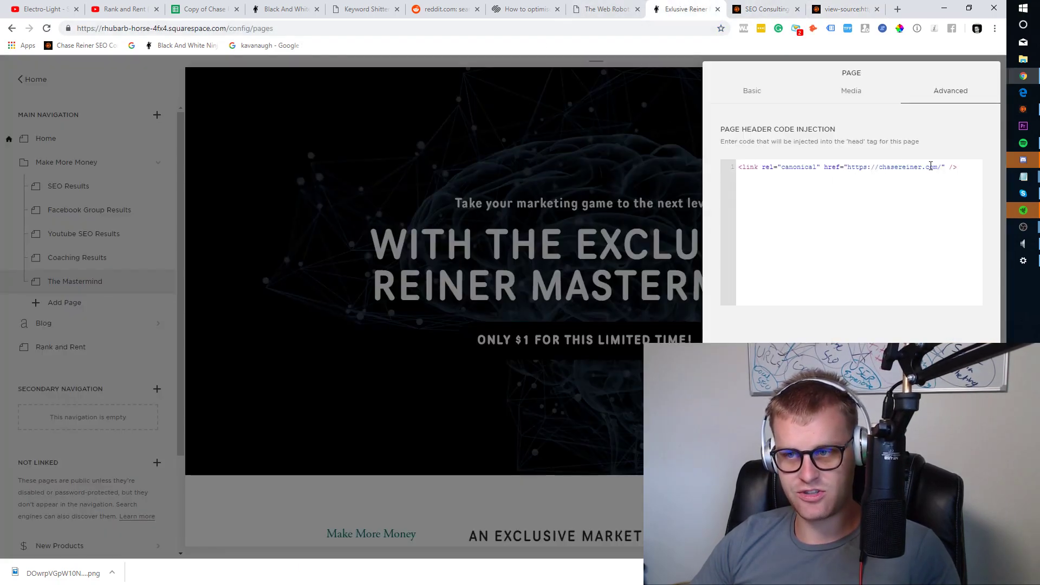
{"action": "left_click", "coordinate": [887, 167]}
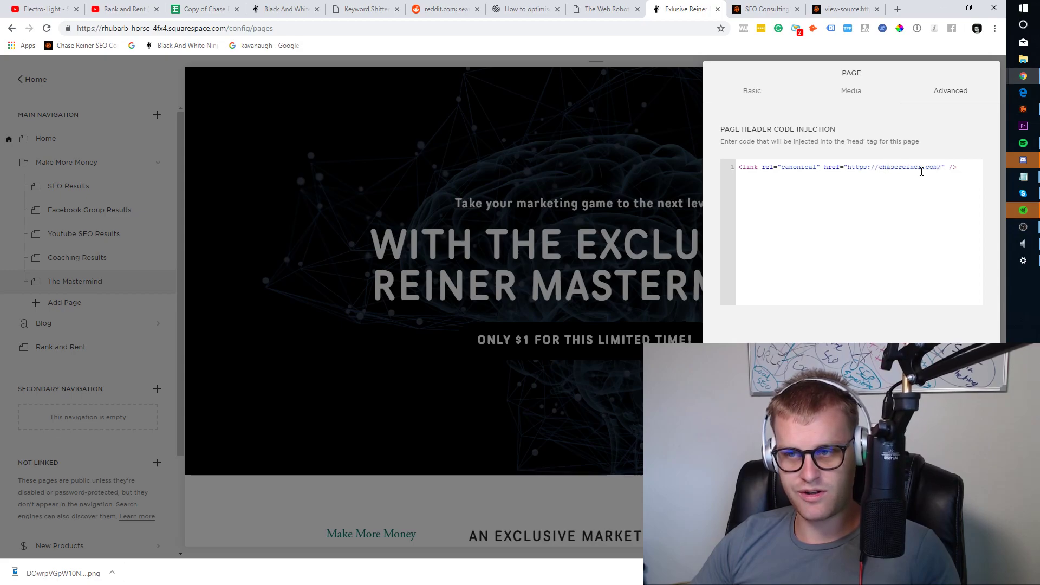
{"action": "left_click_drag", "start_coordinate": [943, 169], "coordinate": [866, 164]}
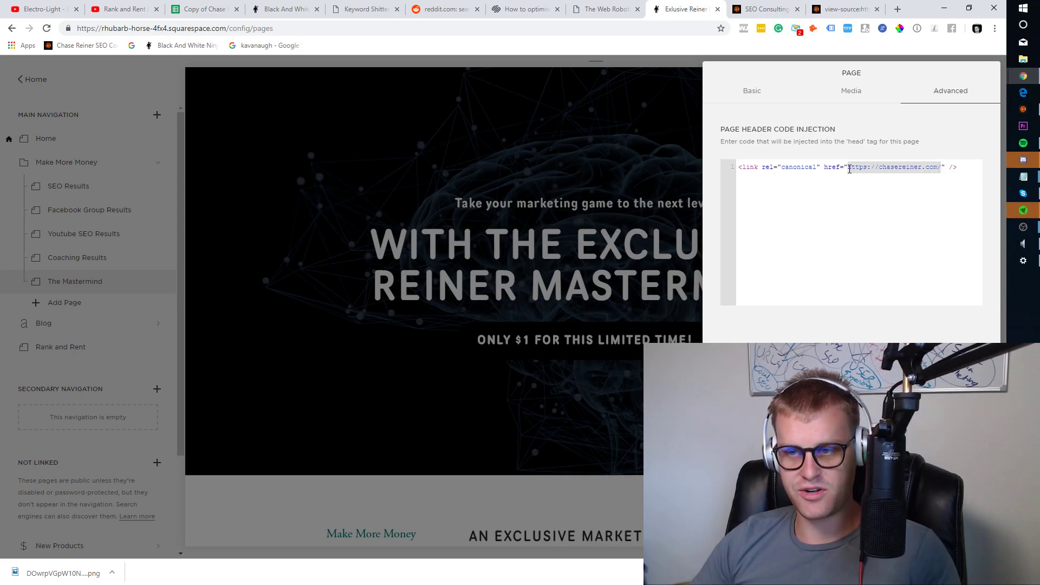
{"action": "left_click", "coordinate": [849, 168]}
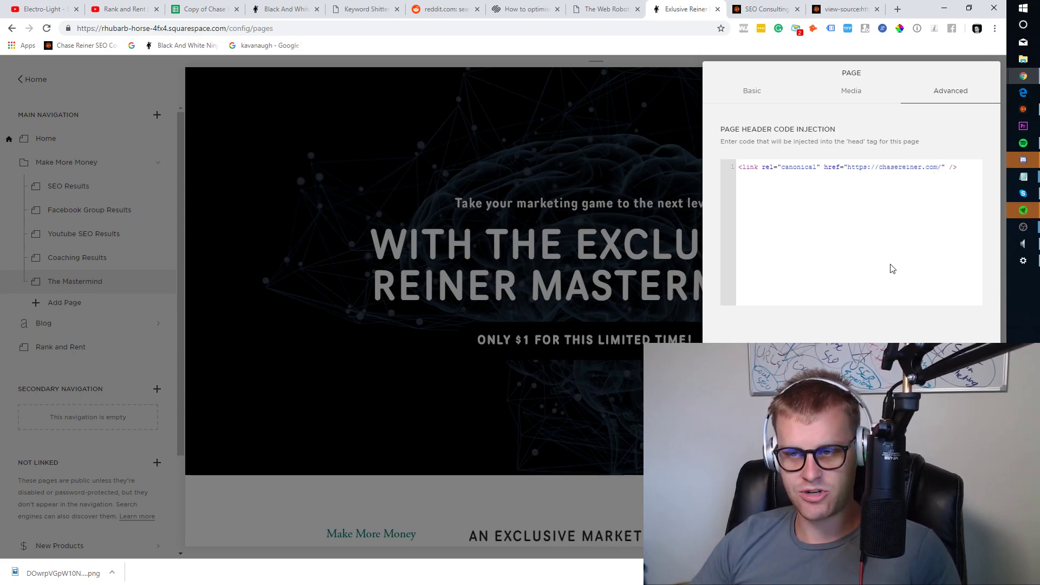
{"action": "key", "text": "ctrl+a"}
{"action": "key", "text": "BackSpace"}
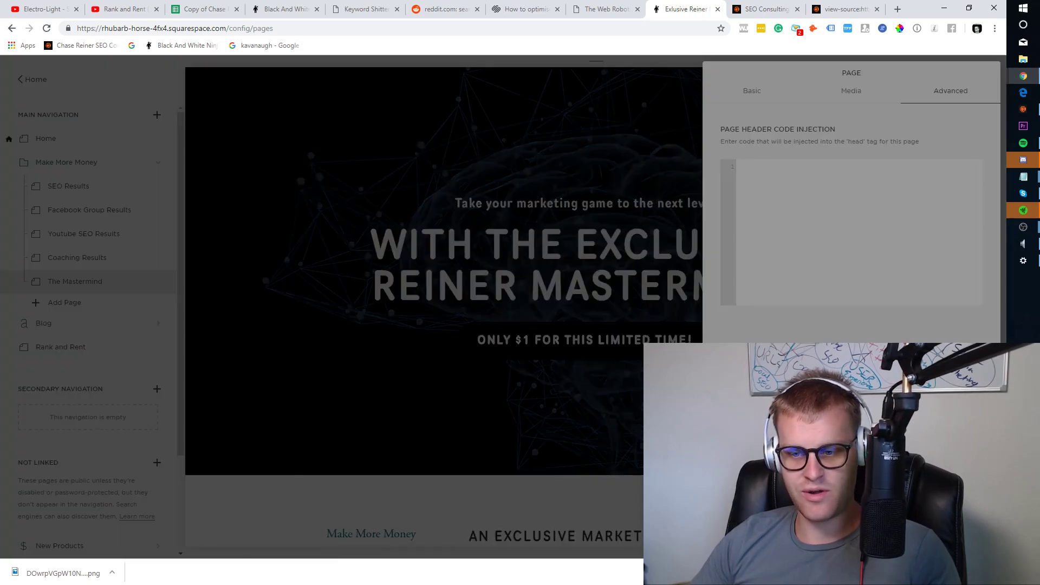